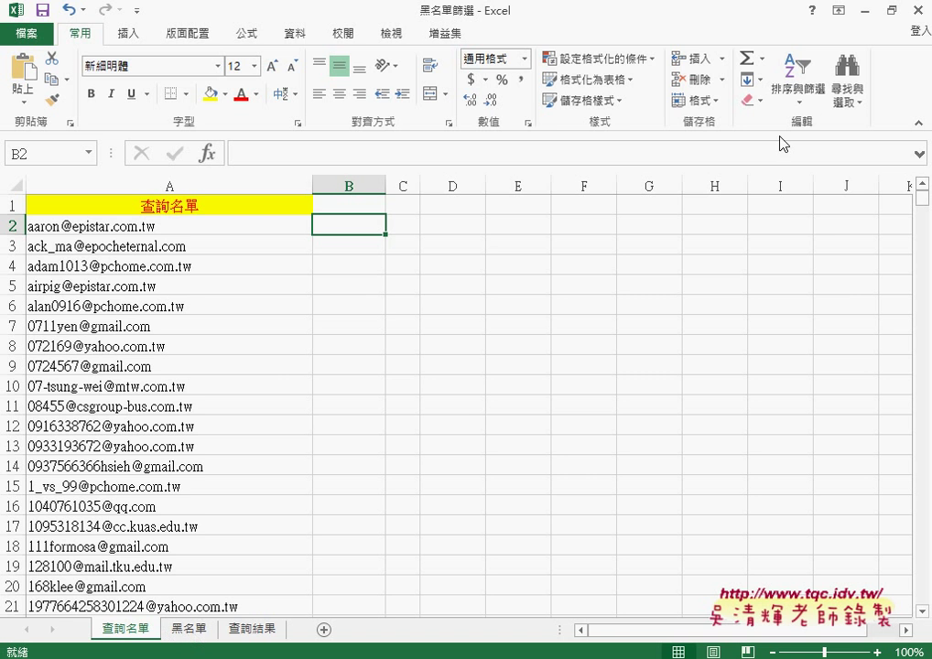
# Try a text search in the workbook, then dismiss it.
pyautogui.click(842, 102)
pyautogui.click(840, 126)
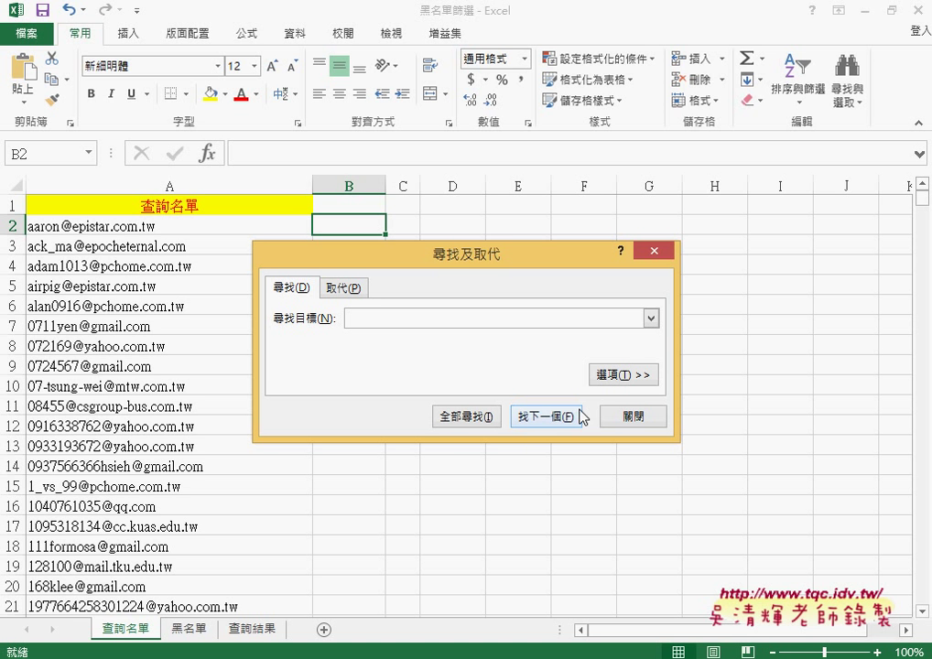
pyautogui.click(633, 418)
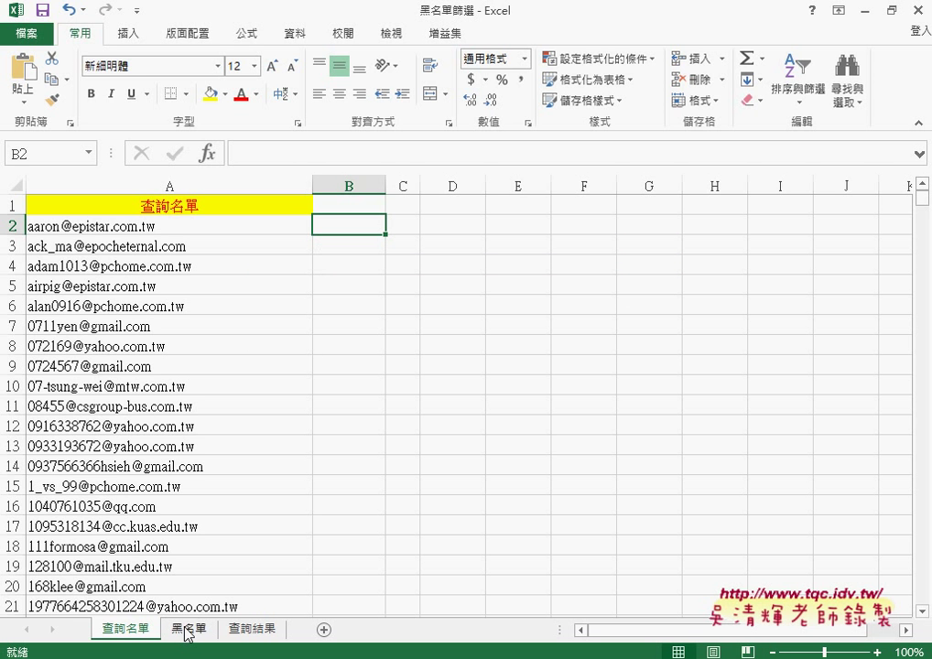
# Start inserting COUNTIF into B2 from the Statistical category, then cancel the dialog.
pyautogui.click(209, 155)
pyautogui.click(567, 230)
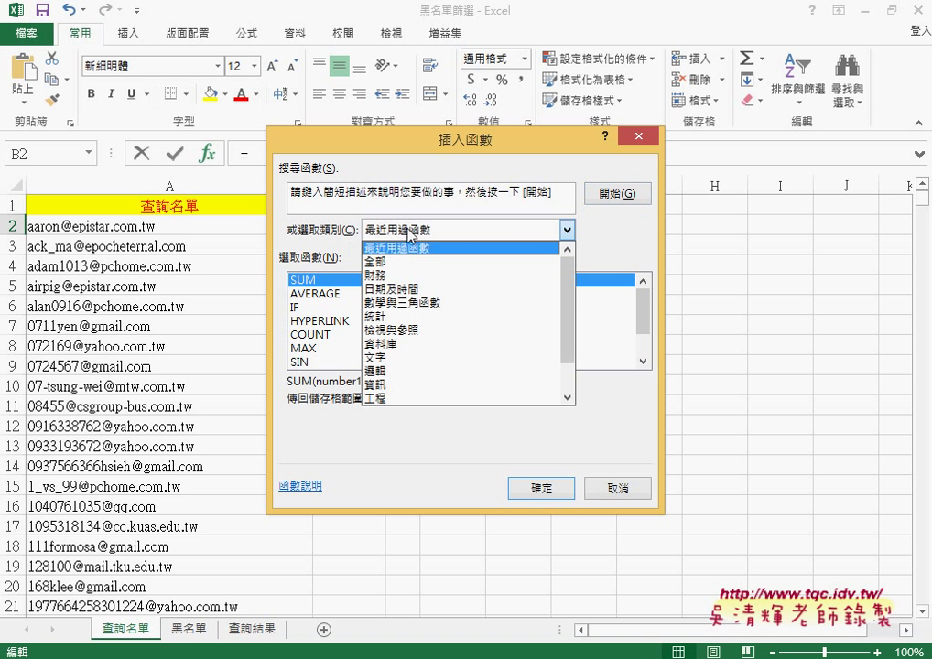
pyautogui.click(408, 320)
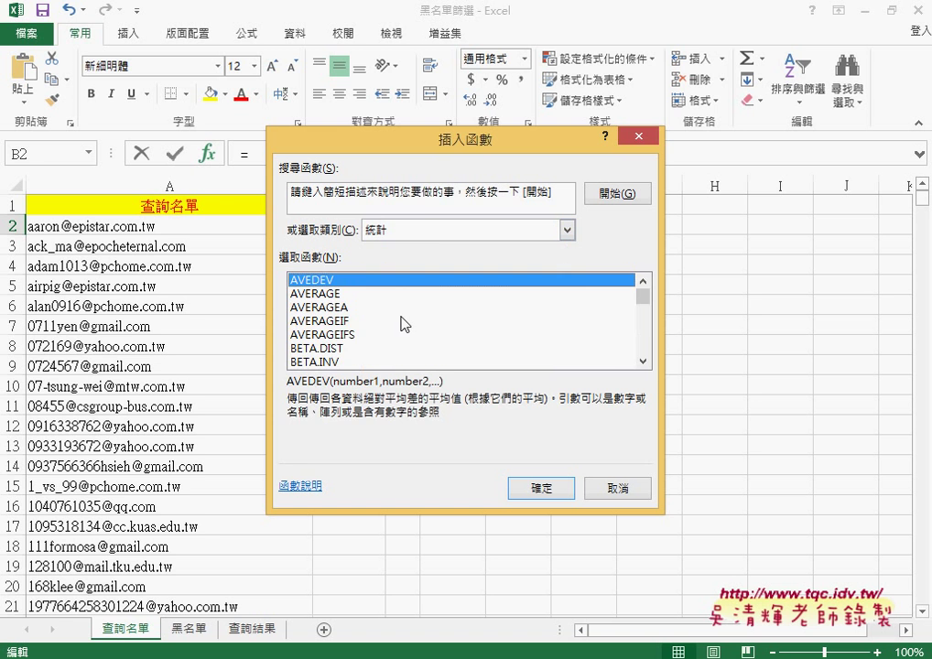
pyautogui.click(645, 361)
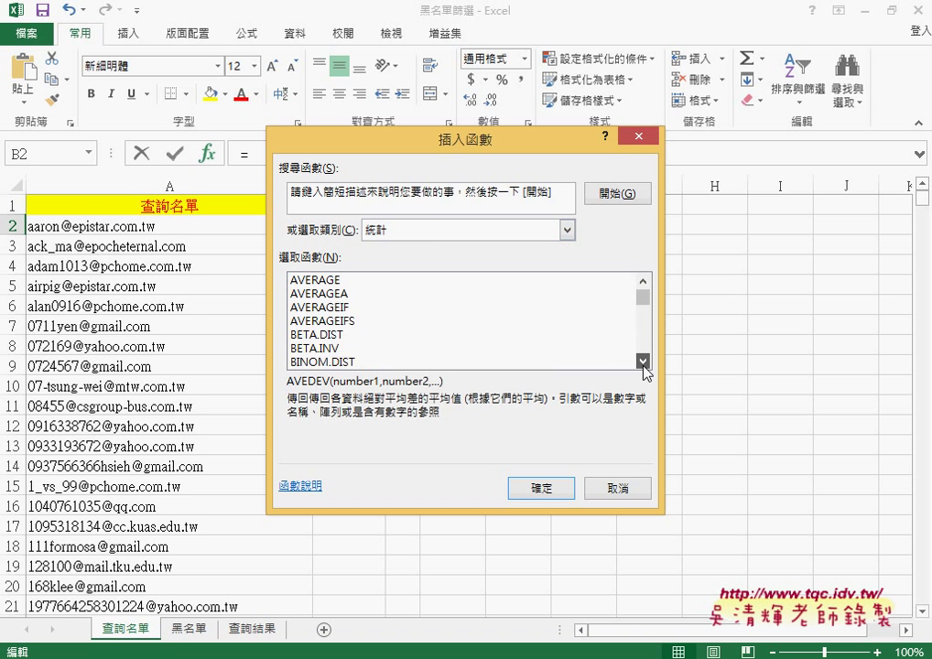
pyautogui.click(644, 362)
pyautogui.click(645, 361)
pyautogui.click(644, 361)
pyautogui.click(645, 361)
pyautogui.click(644, 361)
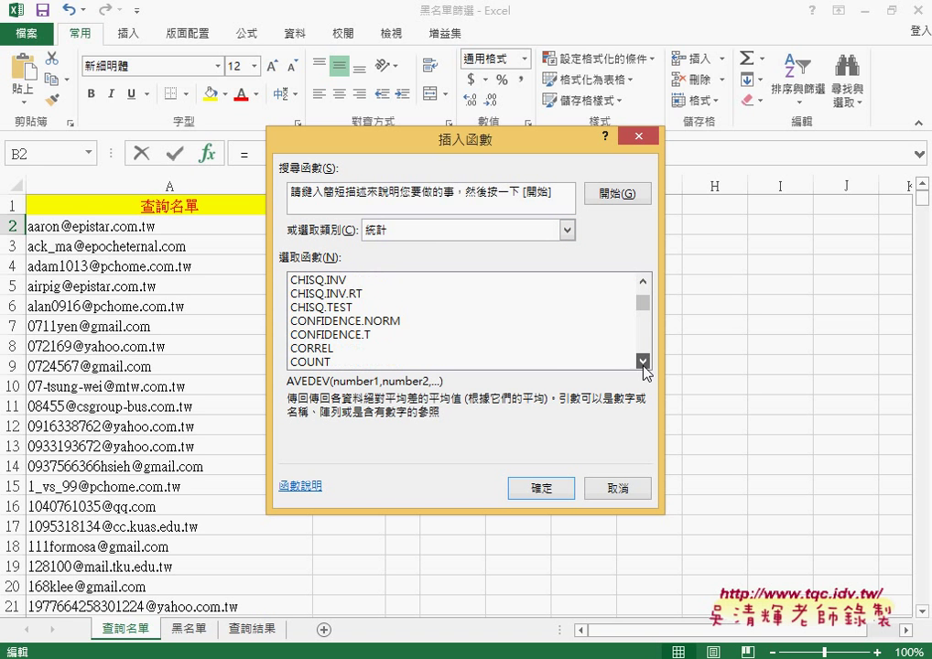
pyautogui.click(644, 362)
pyautogui.click(644, 362)
pyautogui.click(644, 362)
pyautogui.click(645, 362)
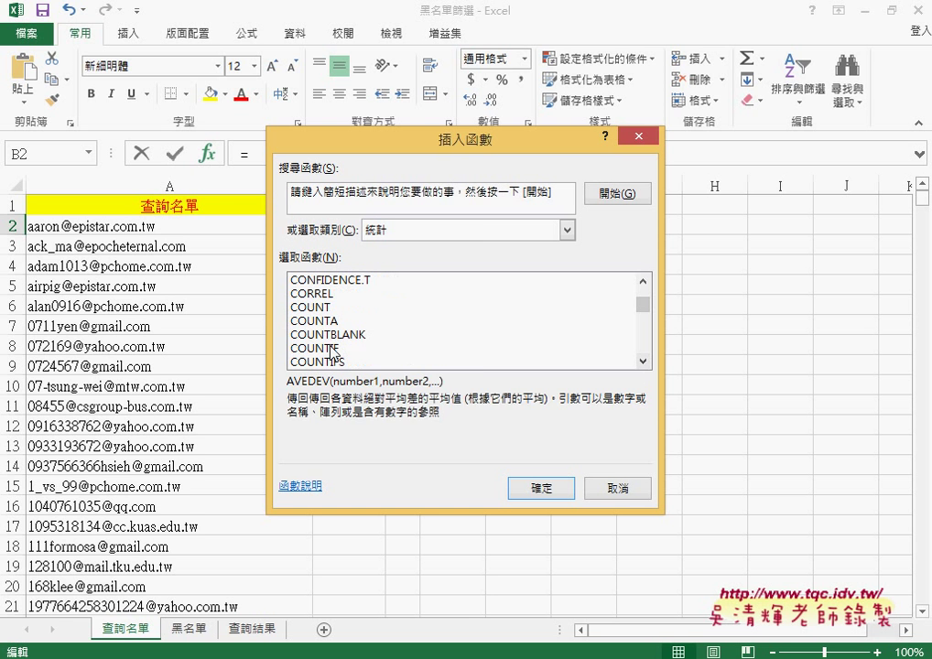
pyautogui.click(418, 348)
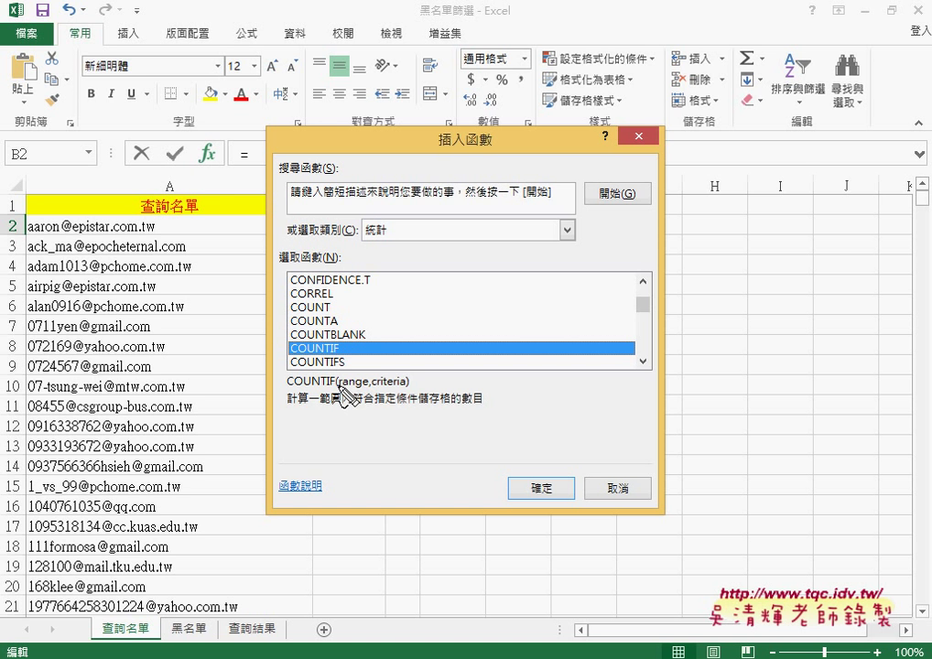
pyautogui.moveTo(340, 388); pyautogui.dragTo(360, 388)
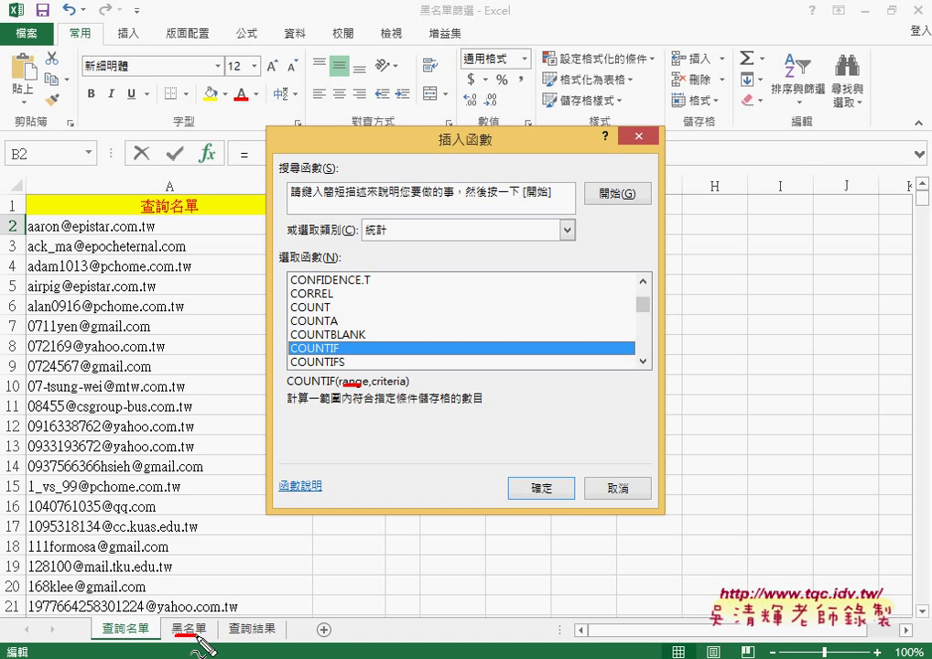
pyautogui.moveTo(172, 639); pyautogui.dragTo(205, 639)
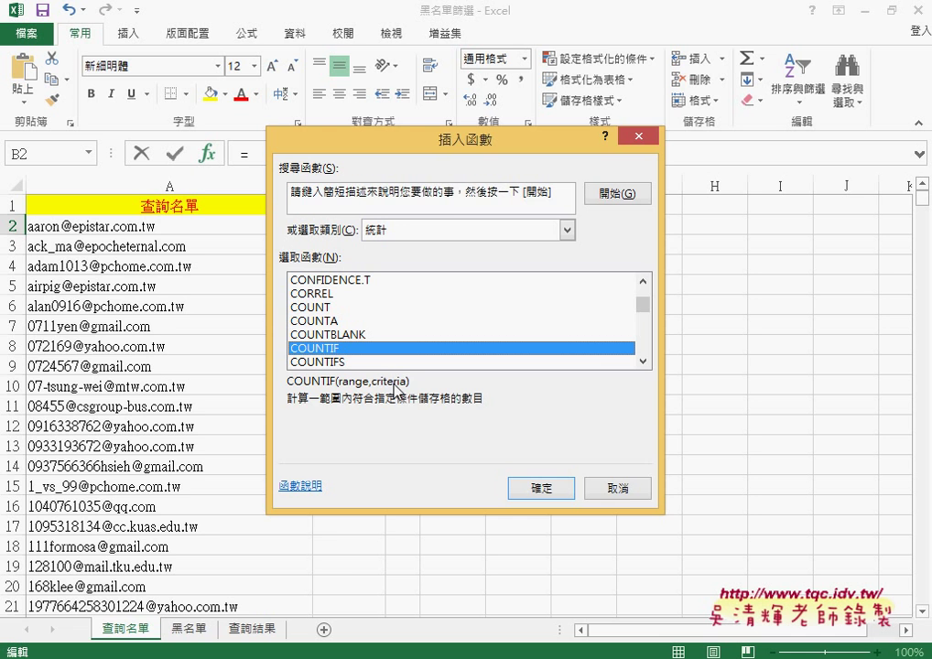
pyautogui.click(624, 490)
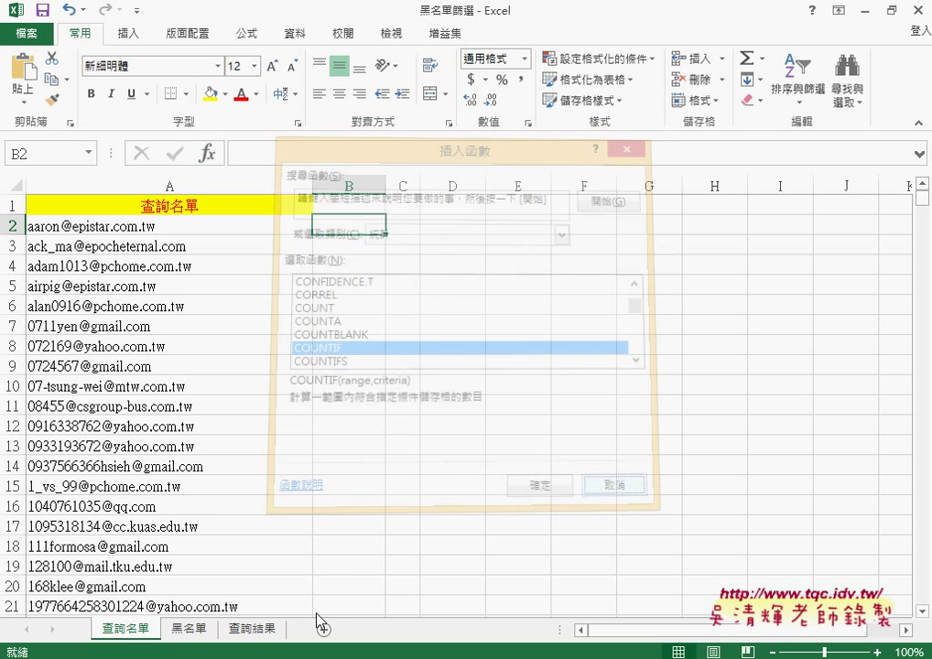
# Show the 黑名單 sheet from cell A1 with the 公式 ribbon displayed.
pyautogui.click(190, 630)
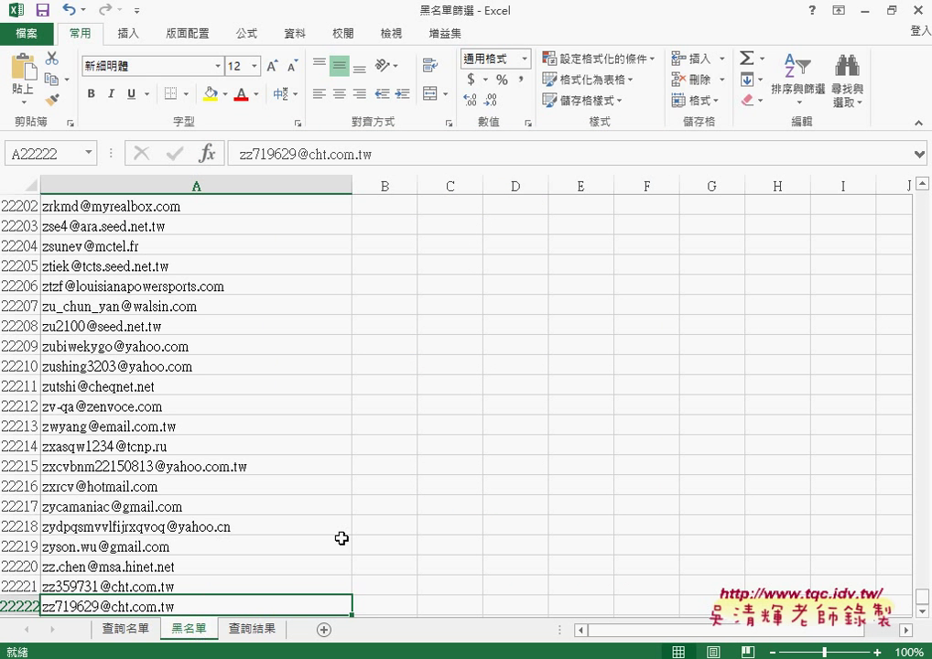
pyautogui.hotkey('ctrl', 'Home')
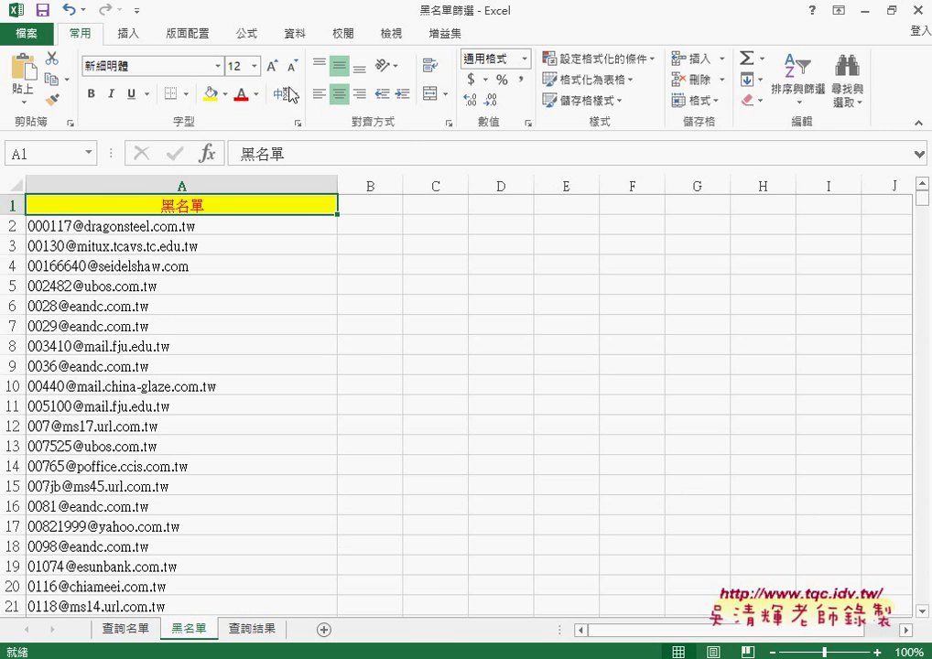
pyautogui.click(253, 38)
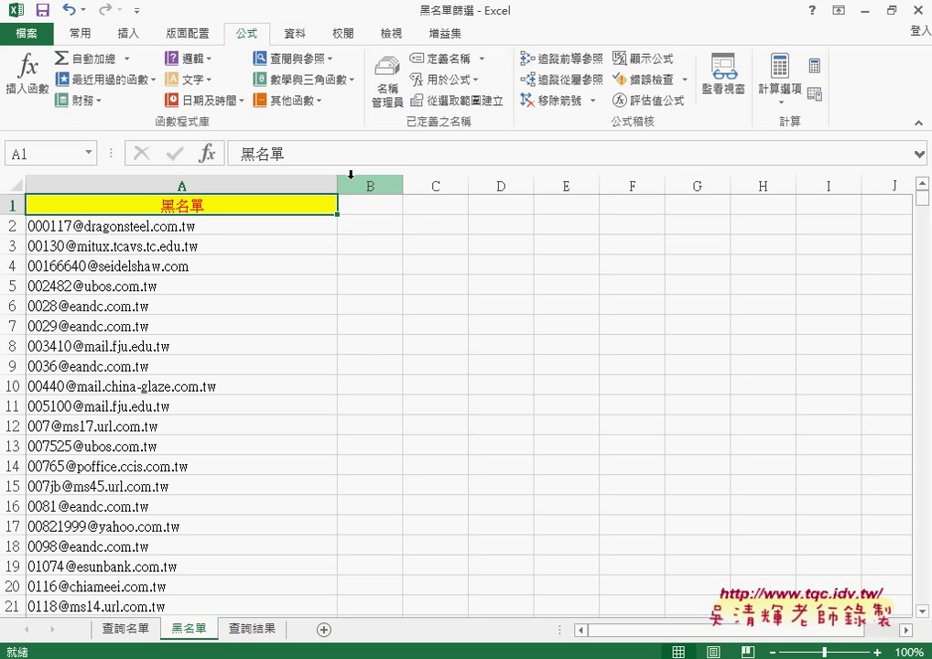
# Select the blacklist column from A1 down to A22222.
pyautogui.hotkey('ctrl', 'shift', 'Down')
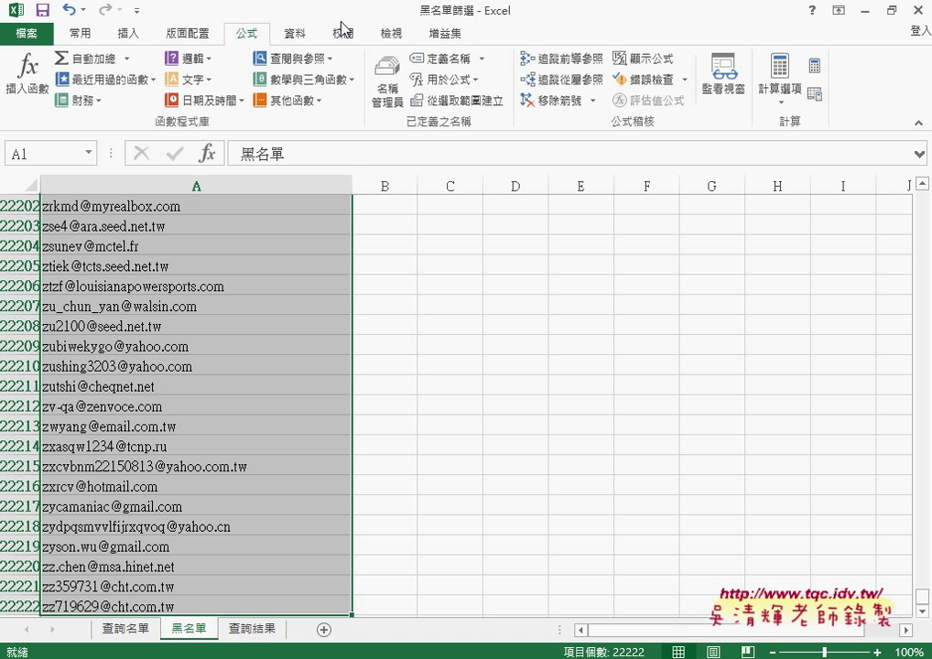
# Name the range 黑名單 from its top row and review it in the Name Manager.
pyautogui.click(450, 107)
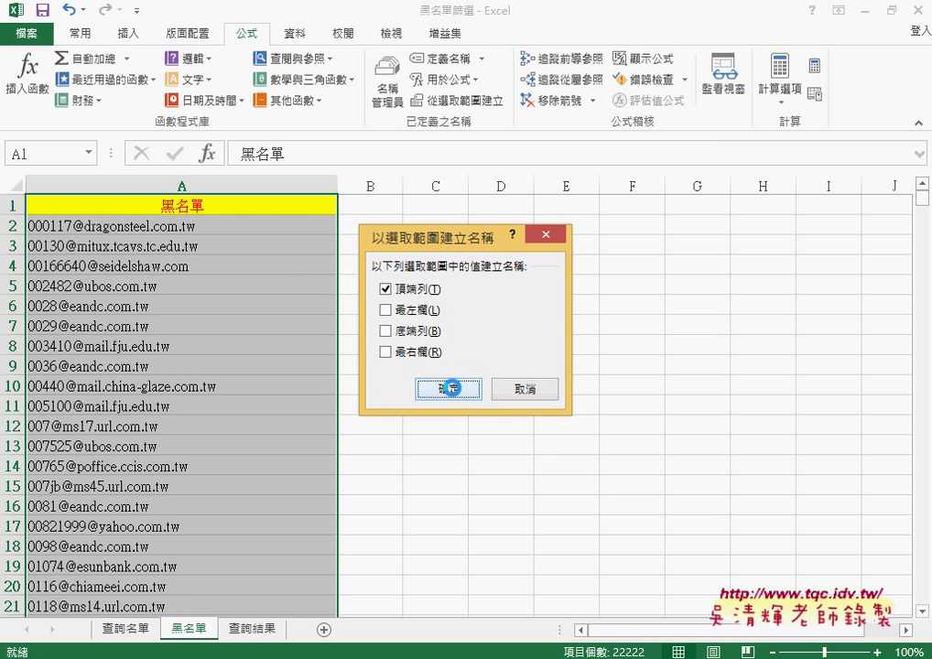
pyautogui.click(448, 388)
pyautogui.click(385, 96)
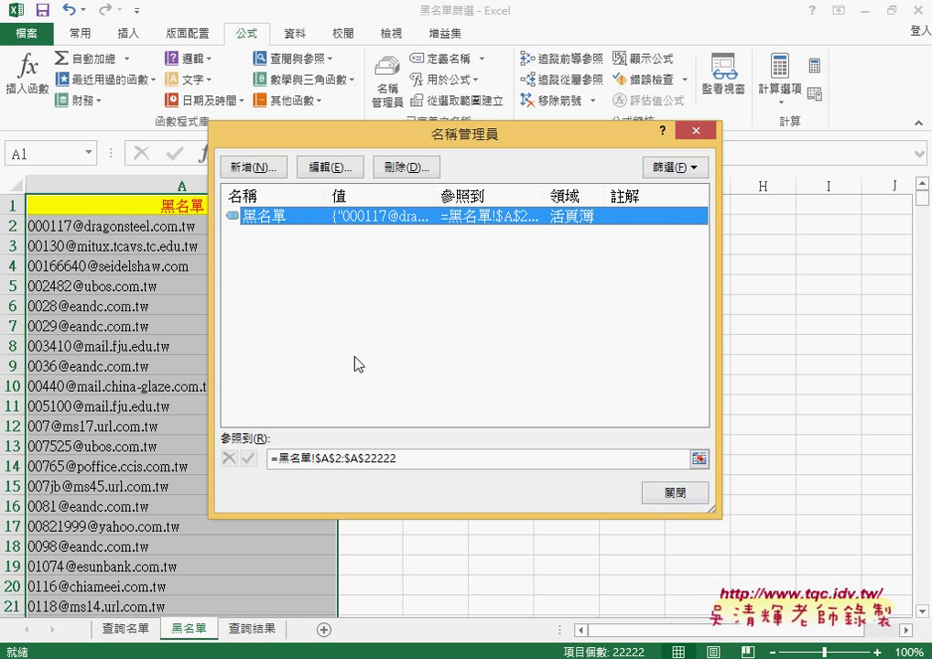
# Close the Name Manager, go to 查詢名單, and insert COUNTIF into B2 from 統計.
pyautogui.click(673, 492)
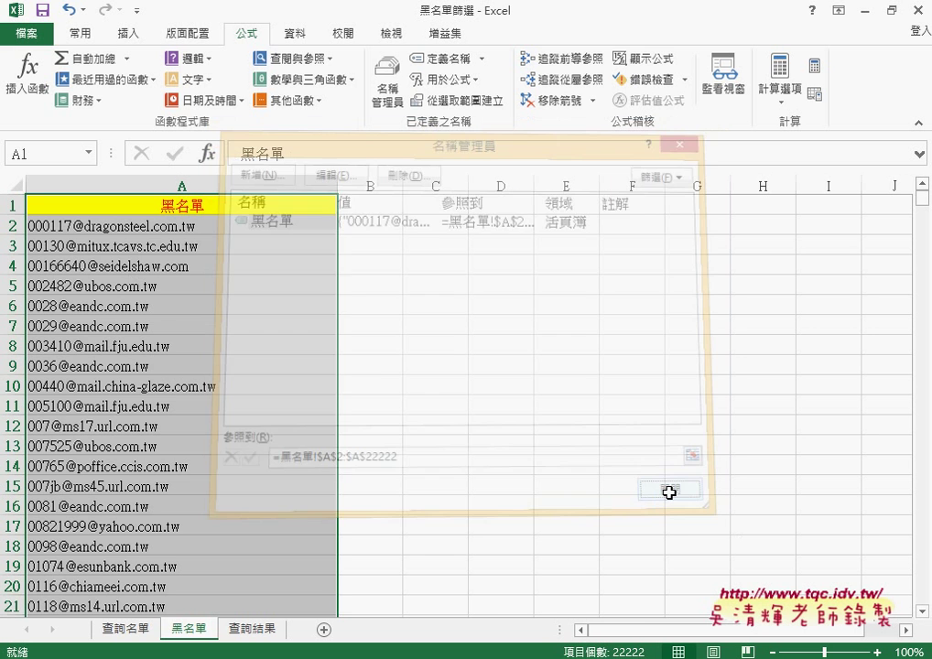
pyautogui.click(133, 632)
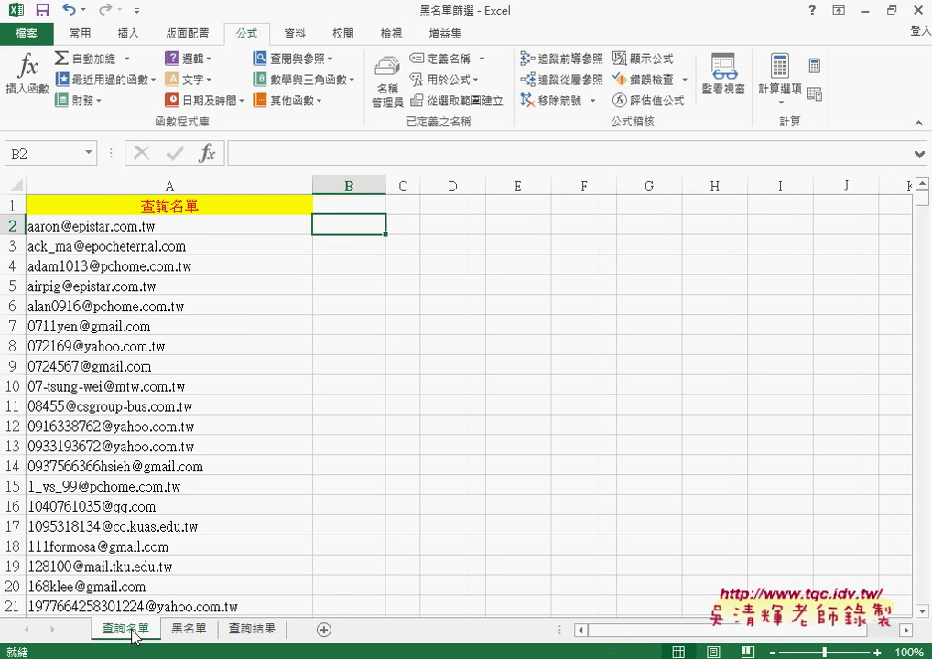
pyautogui.click(208, 153)
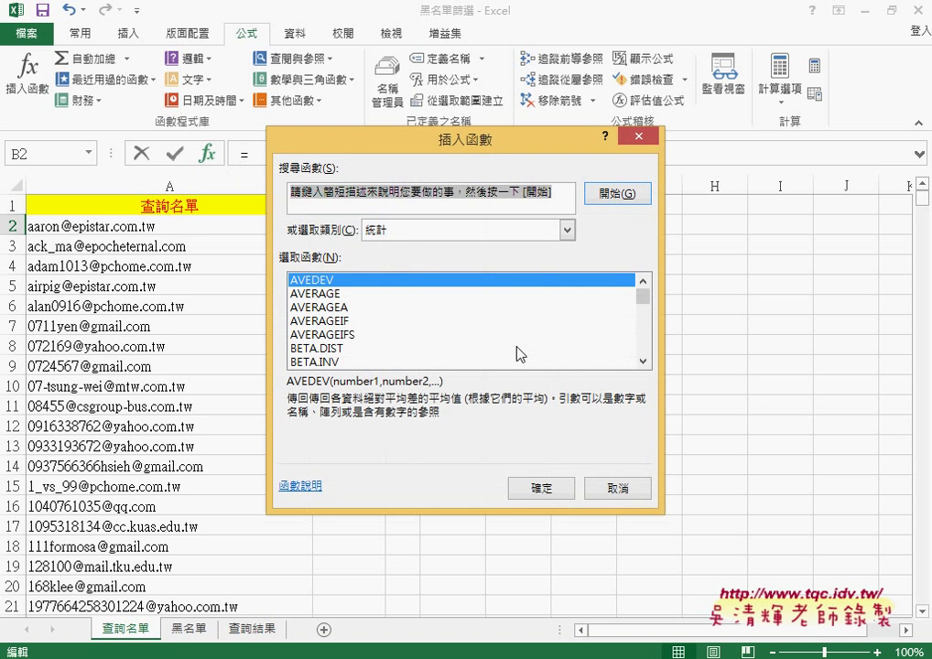
pyautogui.click(644, 361)
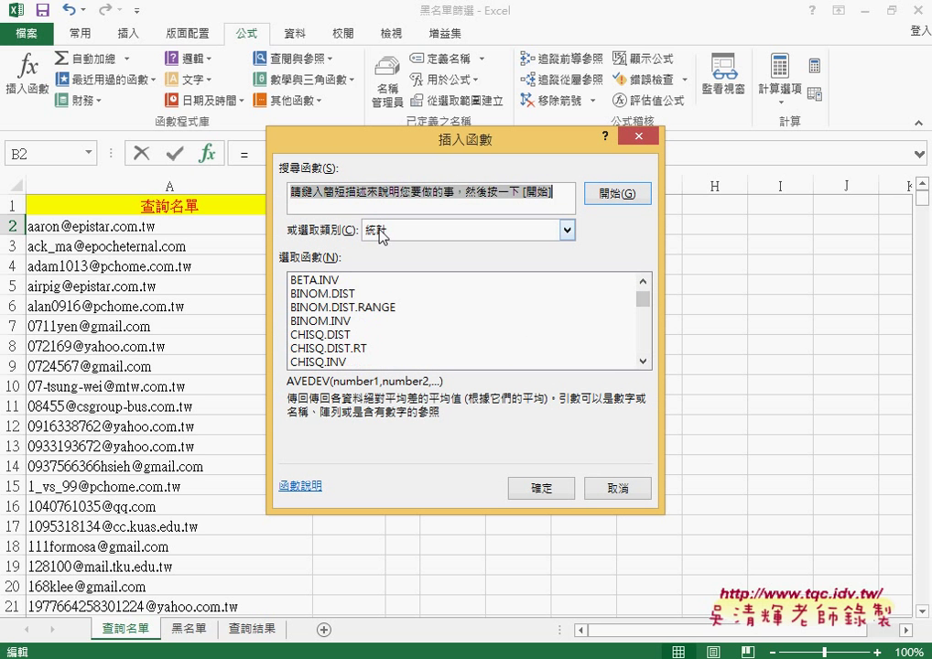
pyautogui.click(644, 361)
pyautogui.click(644, 361)
pyautogui.click(644, 362)
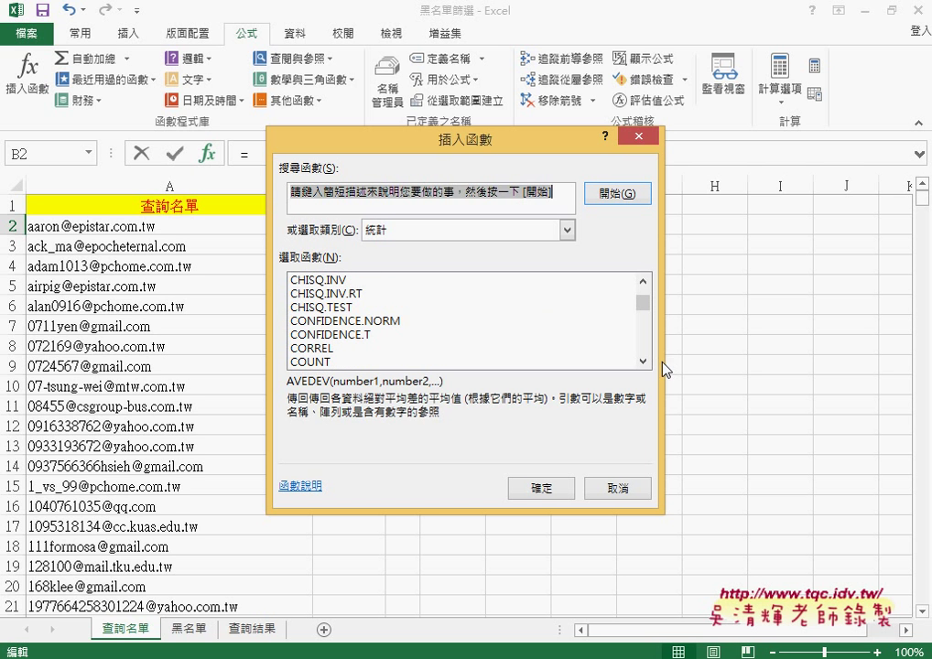
pyautogui.doubleClick(643, 361)
pyautogui.click(644, 362)
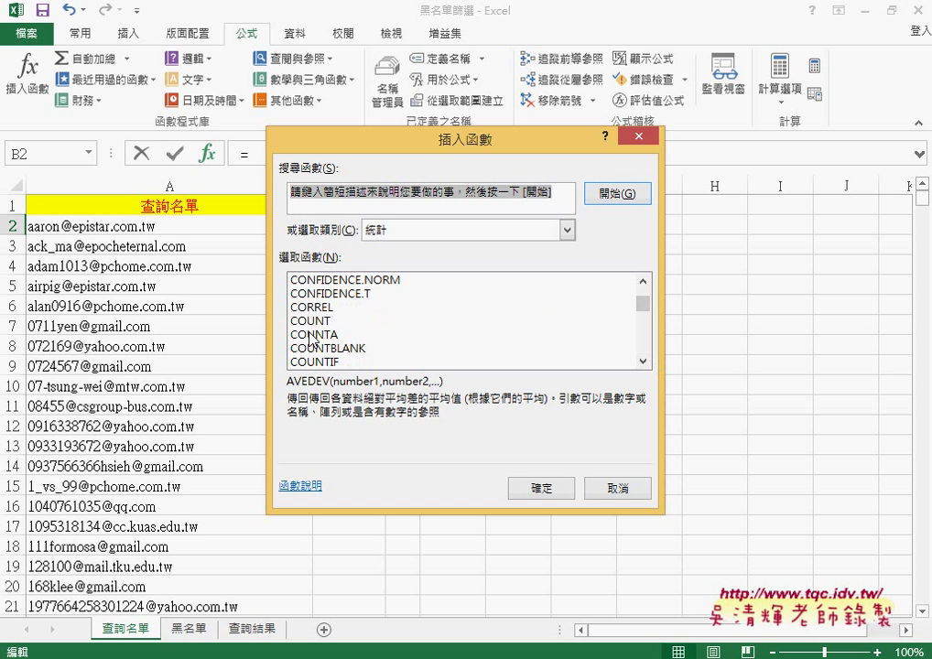
pyautogui.click(334, 362)
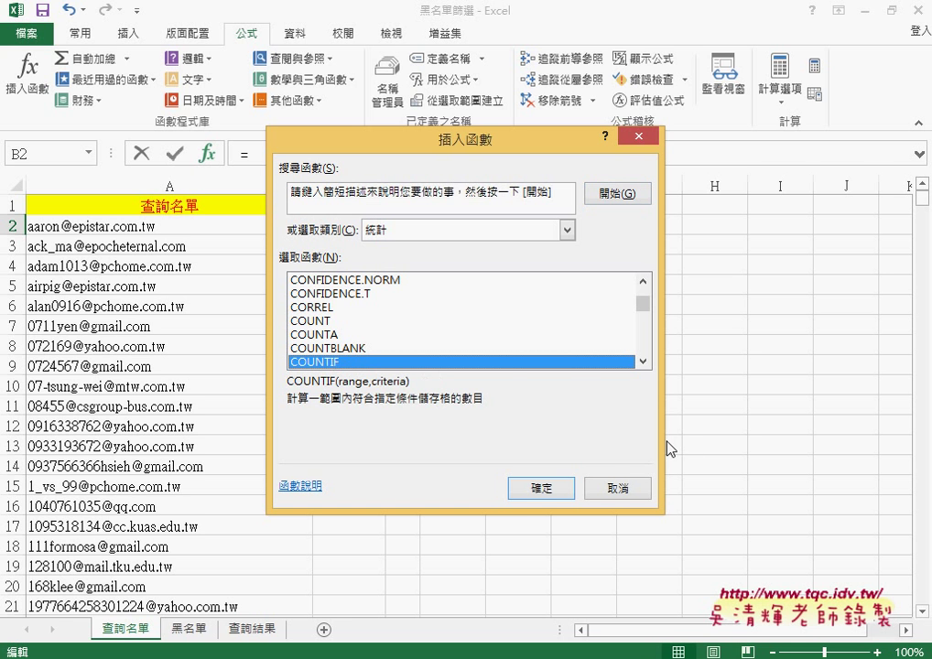
pyautogui.click(545, 491)
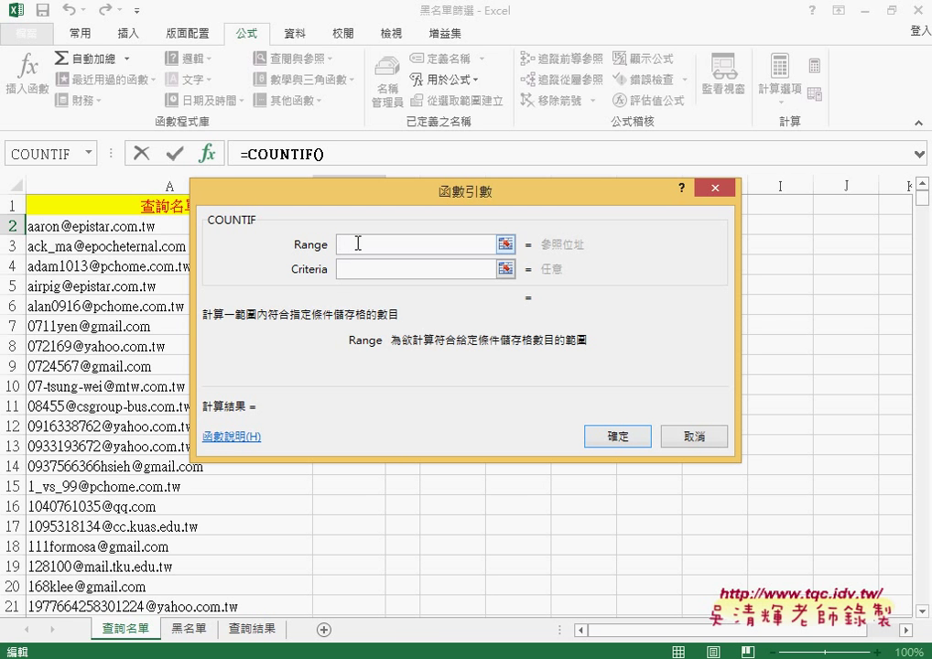
# Set COUNTIF's Range to the name 黑名單 via F3 and Criteria to cell A2.
pyautogui.press('F3')
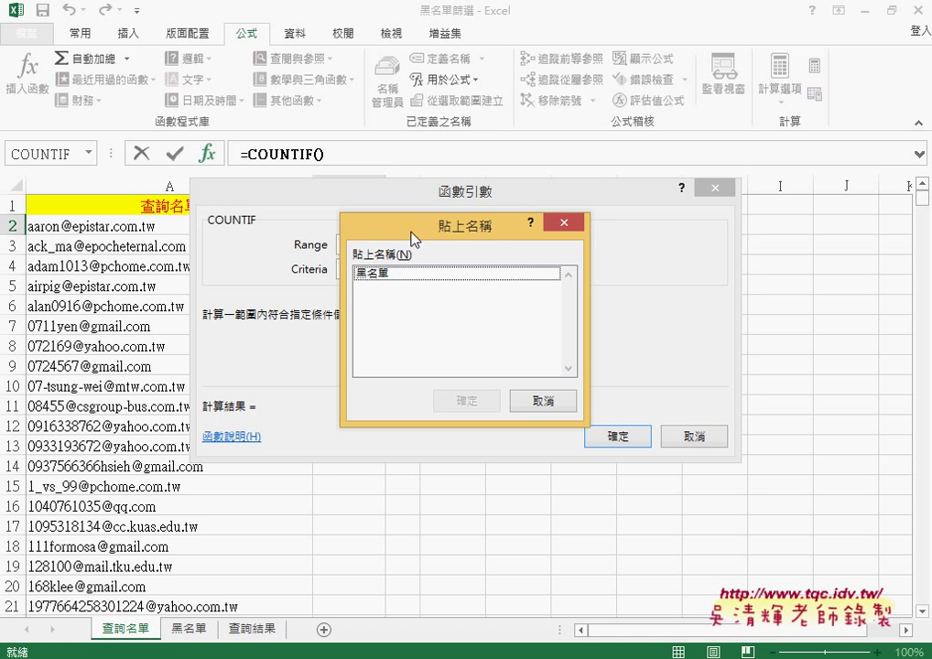
pyautogui.moveTo(414, 237); pyautogui.dragTo(603, 223)
pyautogui.doubleClick(571, 266)
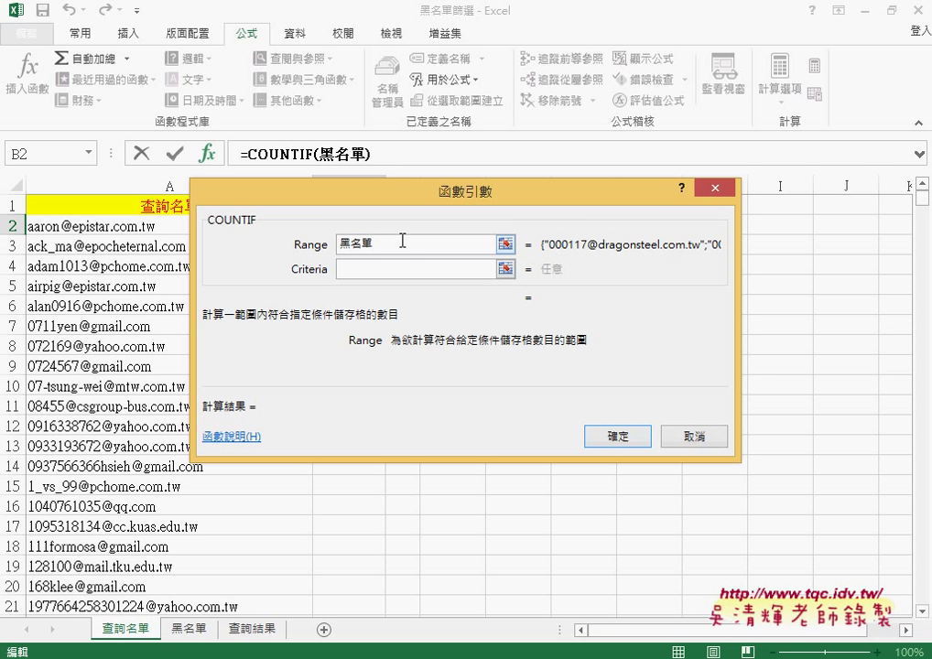
pyautogui.click(427, 270)
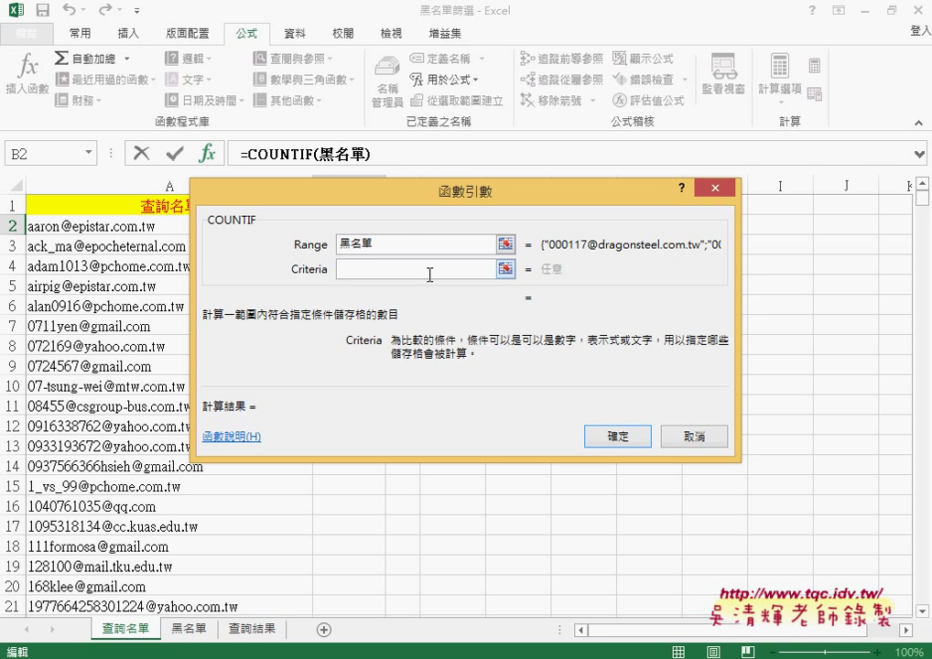
pyautogui.moveTo(472, 195); pyautogui.dragTo(703, 197)
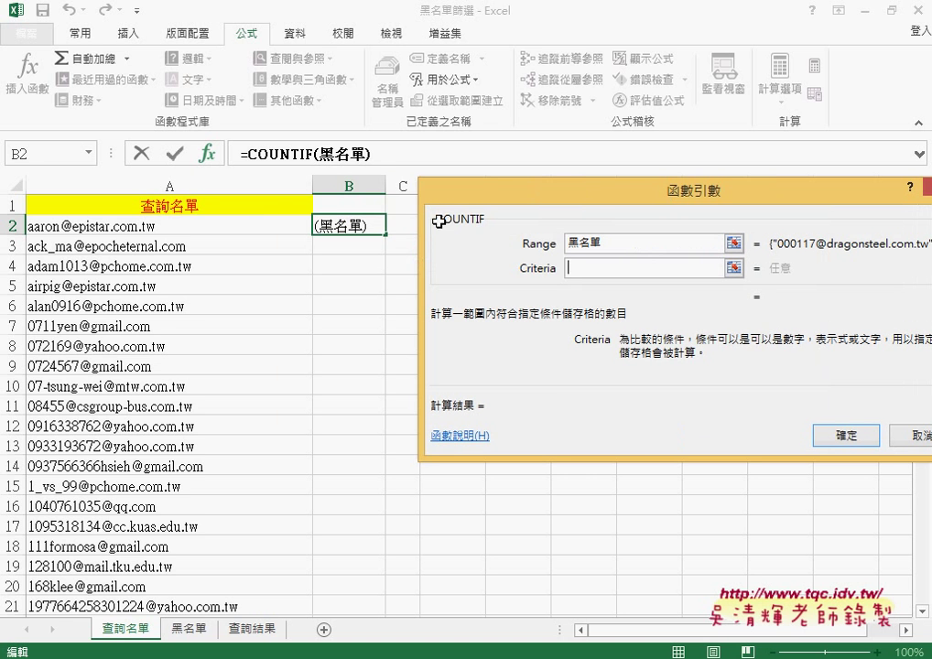
pyautogui.click(272, 227)
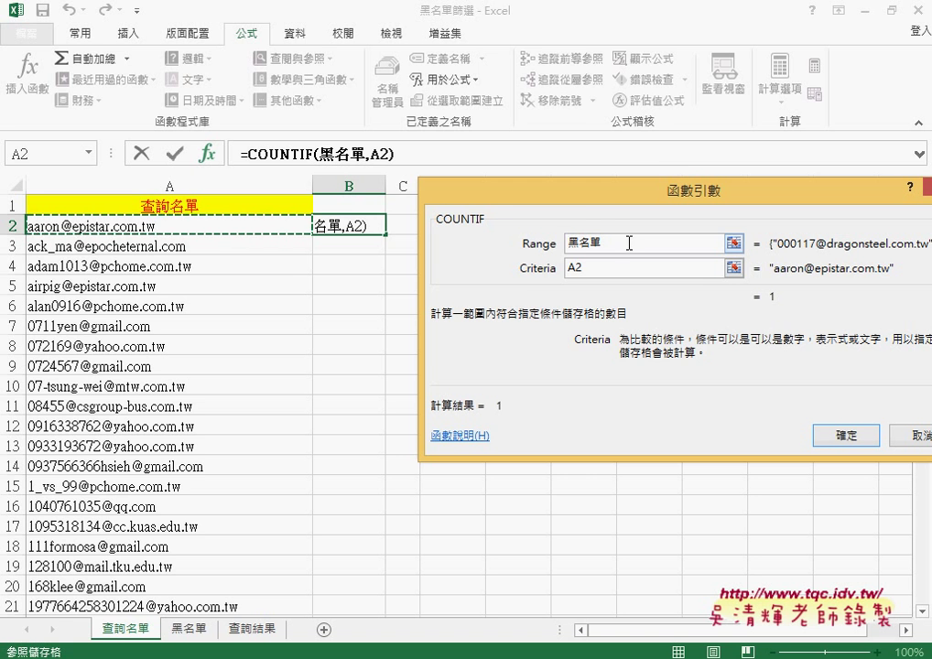
pyautogui.moveTo(604, 206); pyautogui.dragTo(577, 176)
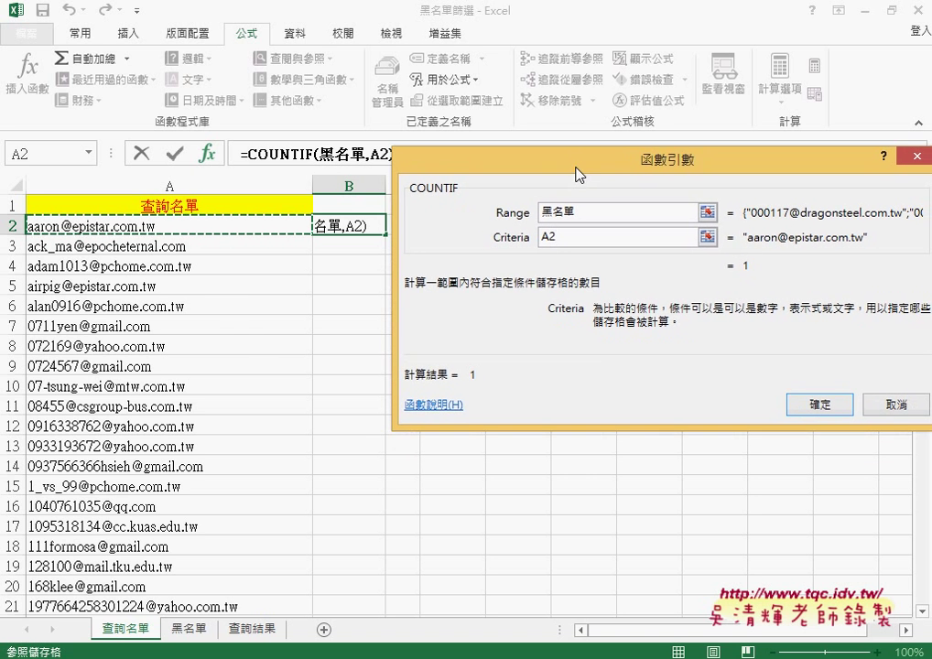